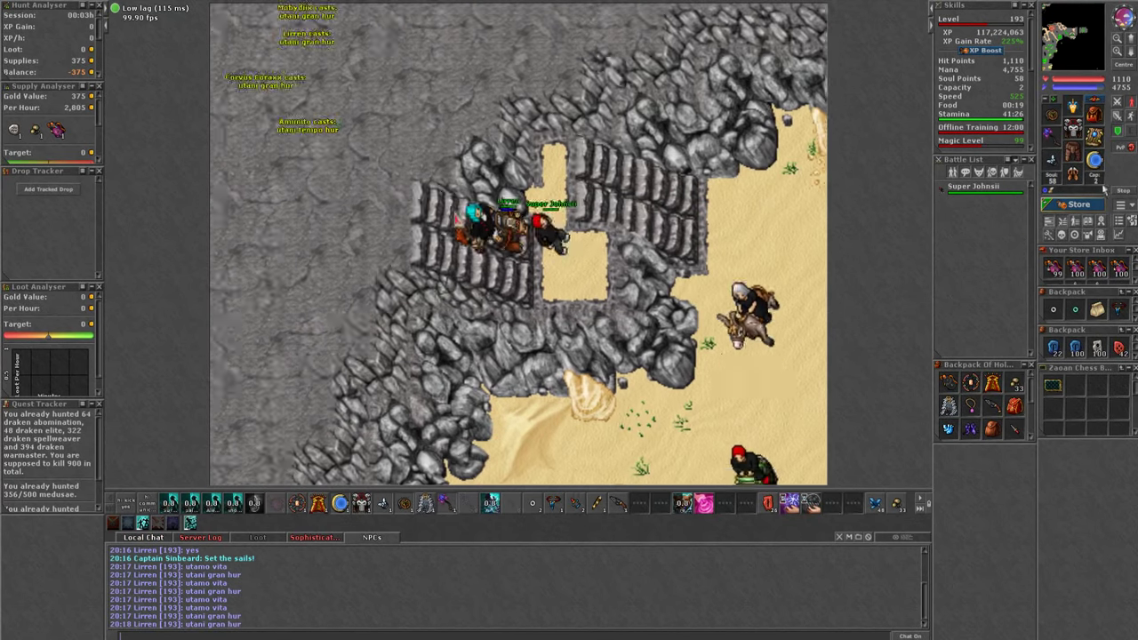
Walk the character down from the rocky stairs and south across the open desert
click(658, 378)
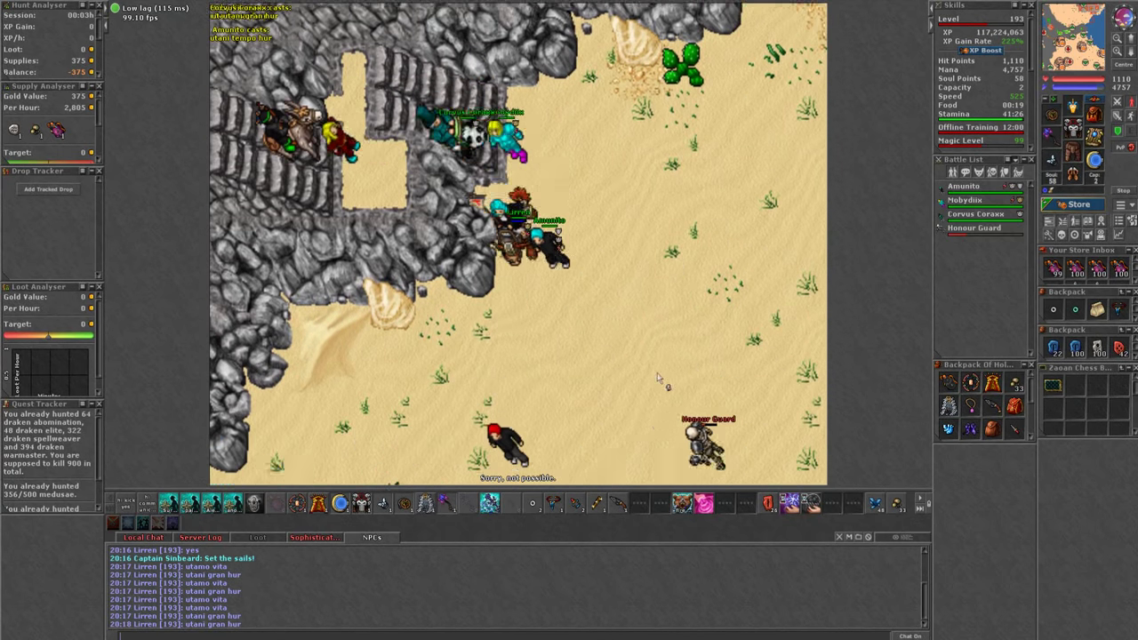
click(287, 363)
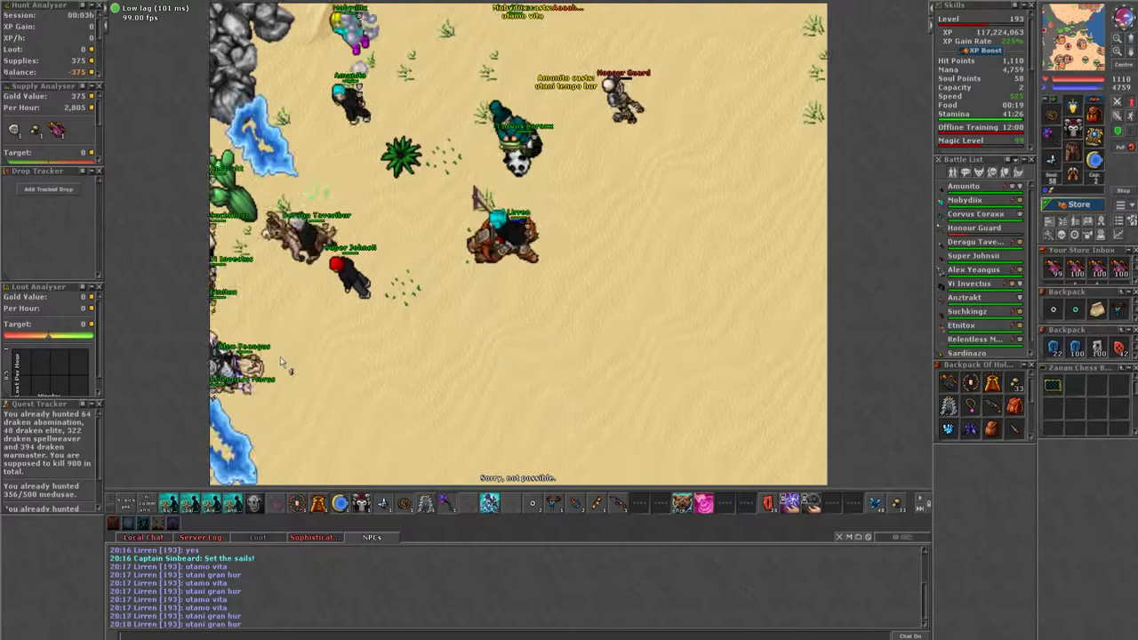